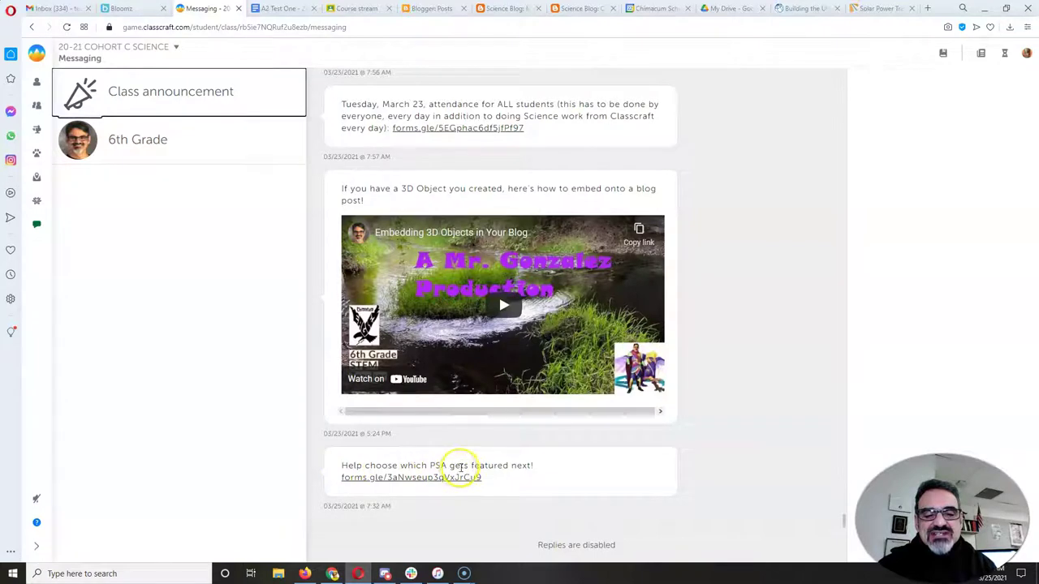
Open the forms.gle PSA-voting survey link under 'Help choose which PSA gets featured next!'.
{"action": "left_click", "coordinate": [439, 481]}
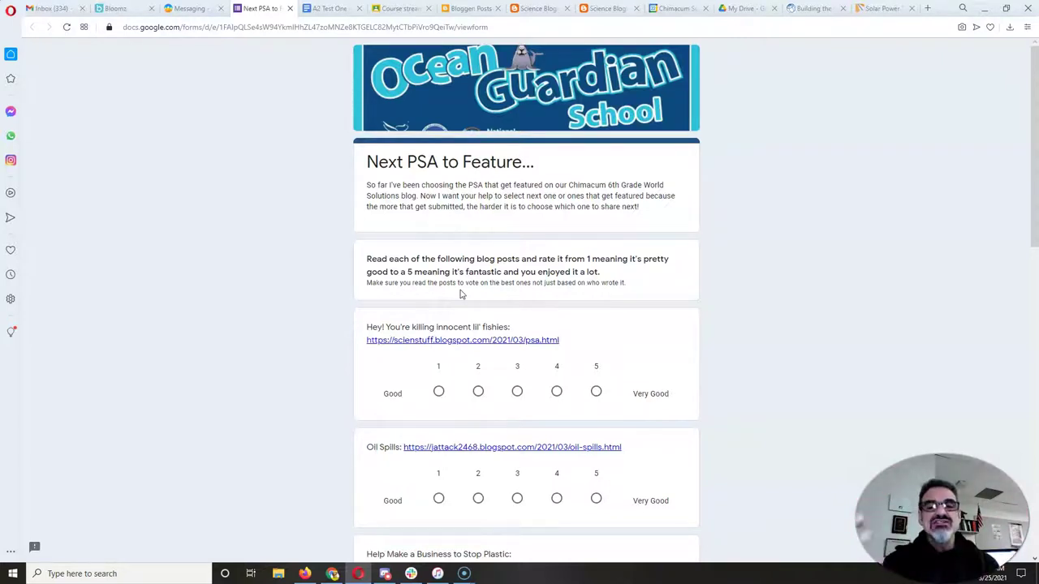
Scroll through the Next PSA to Feature survey's 1–5 rating questions and back.
{"action": "scroll", "coordinate": [459, 295], "scroll_direction": "down", "scroll_amount": 7}
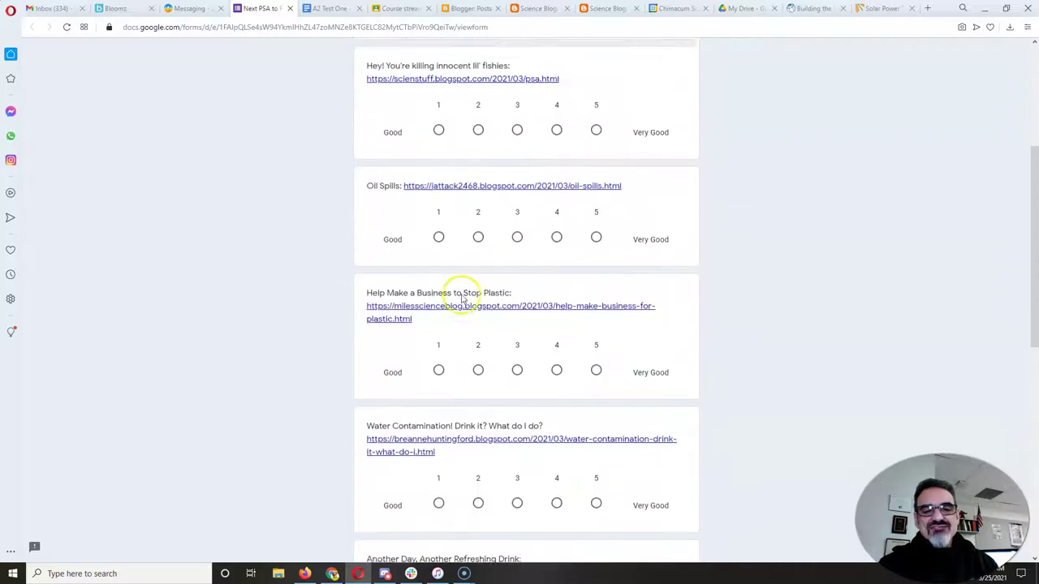
{"action": "scroll", "coordinate": [282, 316], "scroll_direction": "down", "scroll_amount": 3}
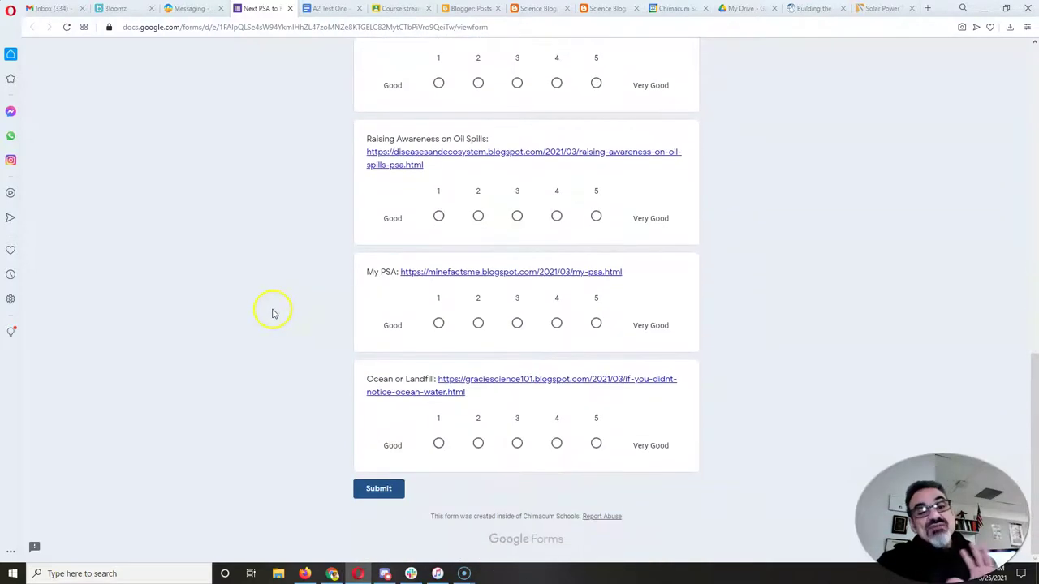
{"action": "scroll", "coordinate": [297, 262], "scroll_direction": "up", "scroll_amount": 7}
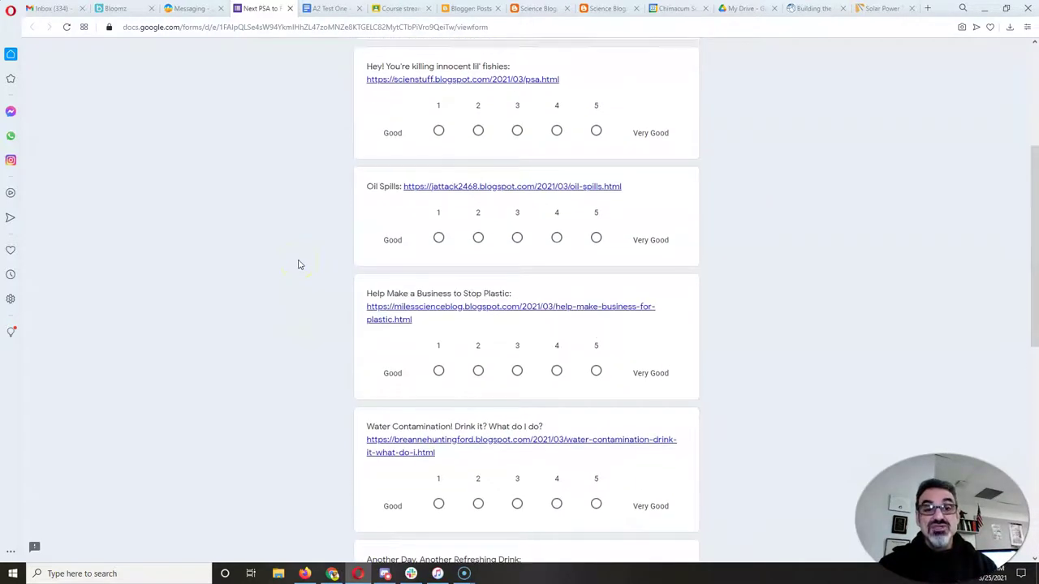
{"action": "scroll", "coordinate": [298, 264], "scroll_direction": "up", "scroll_amount": 3}
{"action": "scroll", "coordinate": [298, 265], "scroll_direction": "down", "scroll_amount": 1}
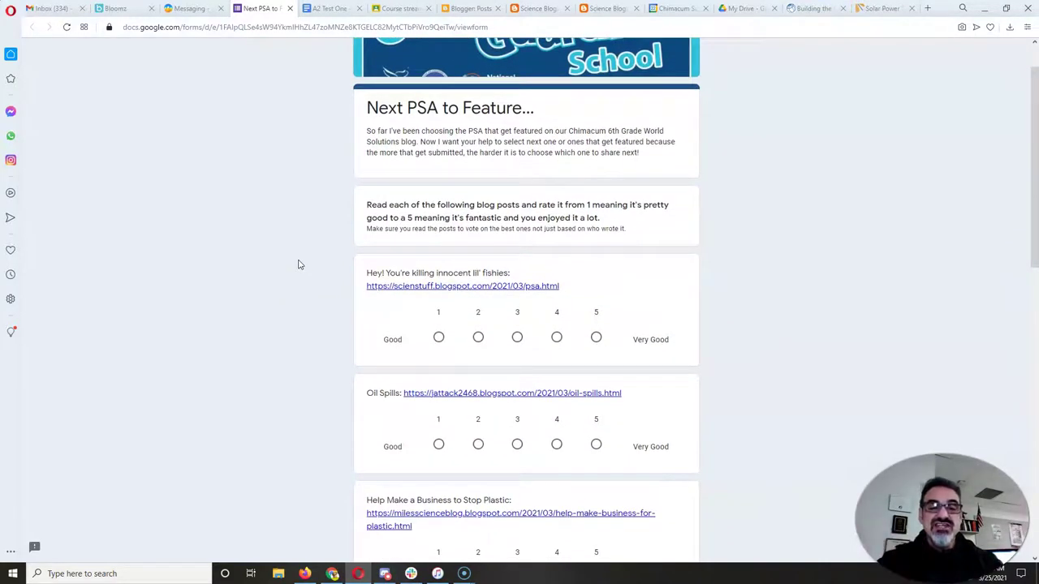
Read the first student's 'killing innocent lil' fishies' PSA post, then return to the survey.
{"action": "left_click", "coordinate": [483, 291]}
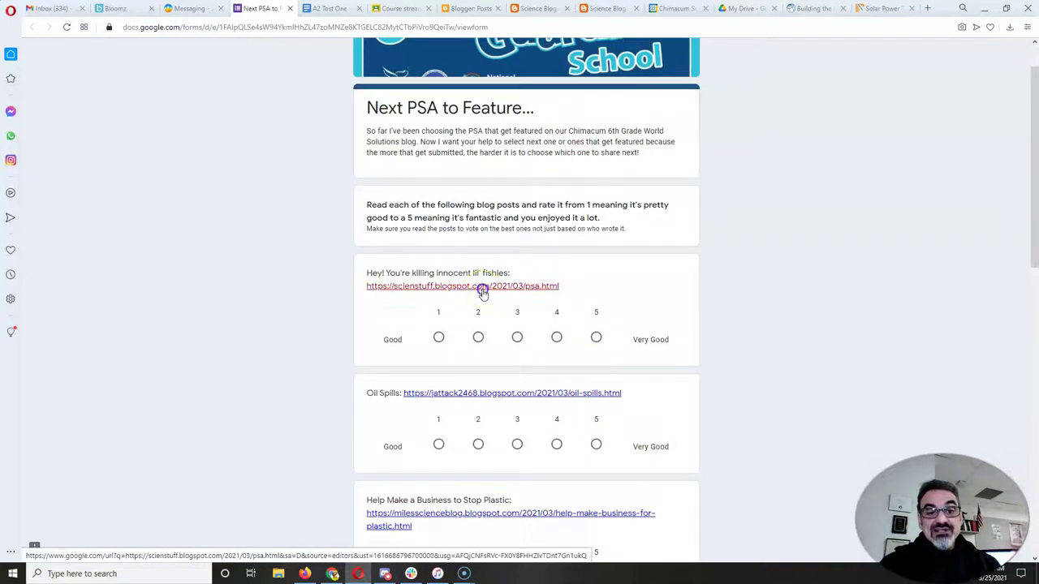
{"action": "scroll", "coordinate": [513, 260], "scroll_direction": "down", "scroll_amount": 5}
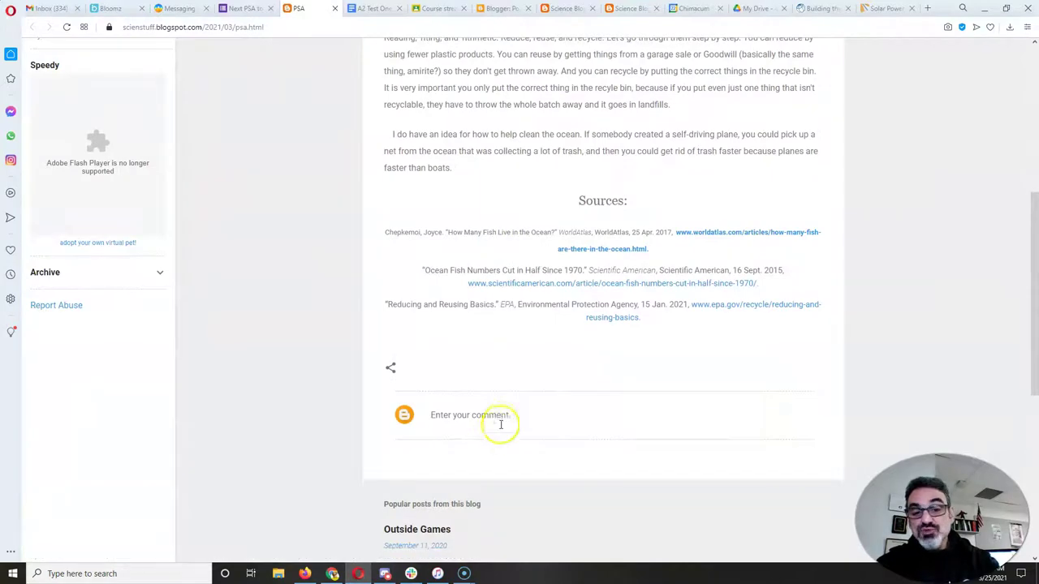
{"action": "scroll", "coordinate": [514, 382], "scroll_direction": "up", "scroll_amount": 5}
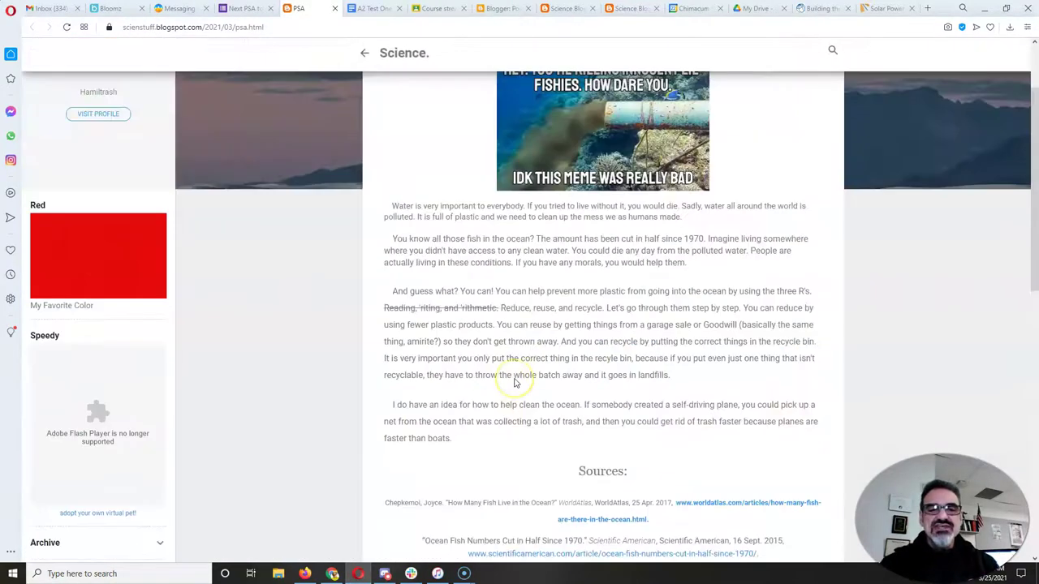
{"action": "left_click", "coordinate": [235, 9]}
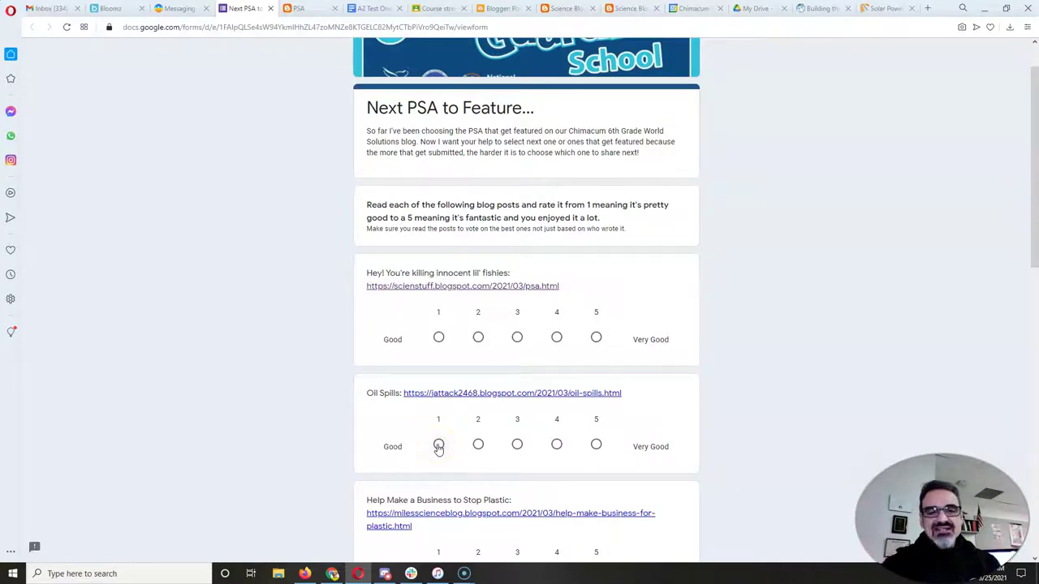
{"action": "scroll", "coordinate": [483, 371], "scroll_direction": "down", "scroll_amount": 2}
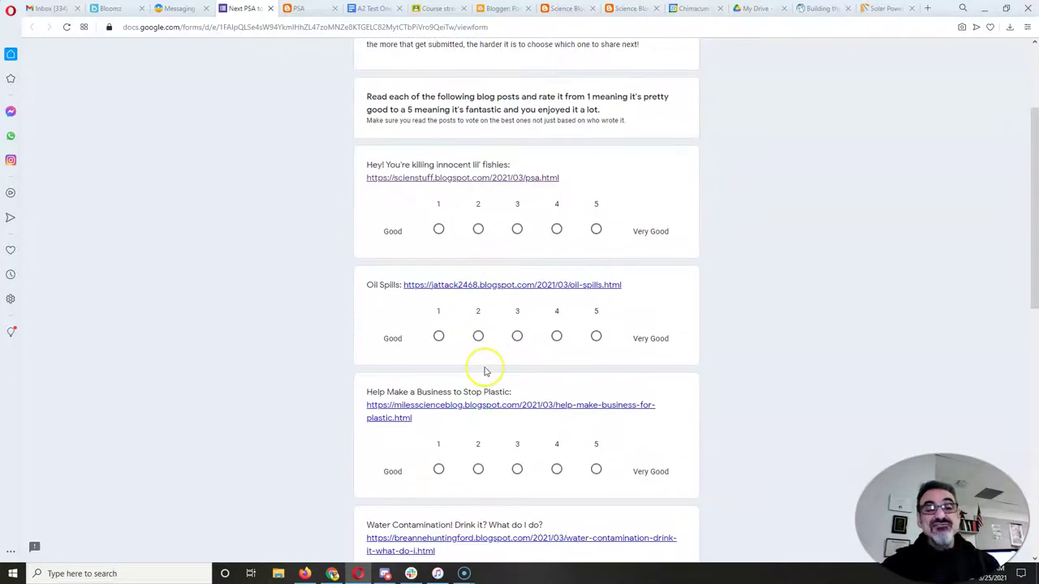
{"action": "scroll", "coordinate": [485, 370], "scroll_direction": "down", "scroll_amount": 6}
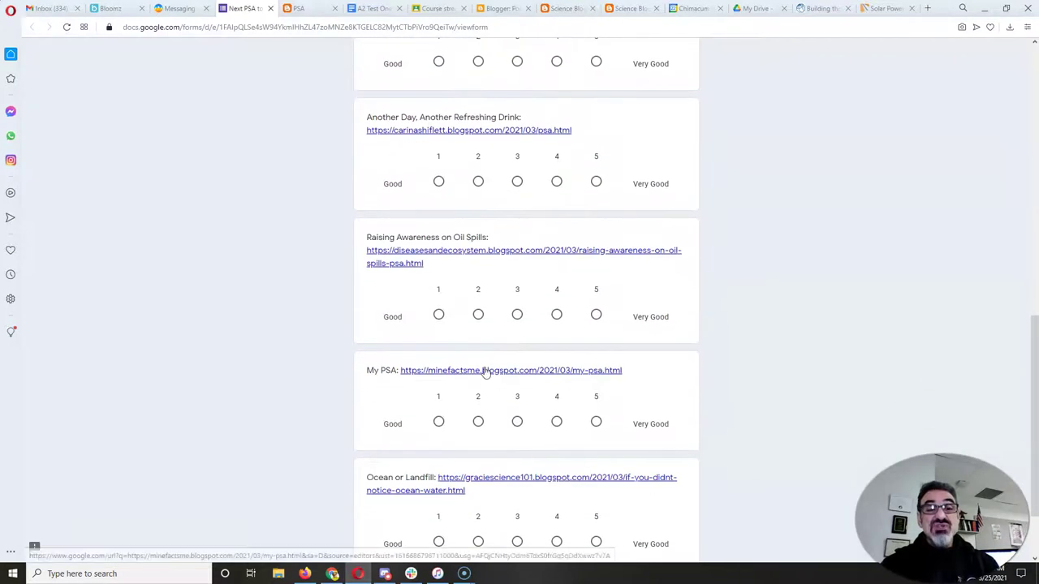
{"action": "scroll", "coordinate": [484, 371], "scroll_direction": "down", "scroll_amount": 1}
{"action": "scroll", "coordinate": [484, 371], "scroll_direction": "up", "scroll_amount": 7}
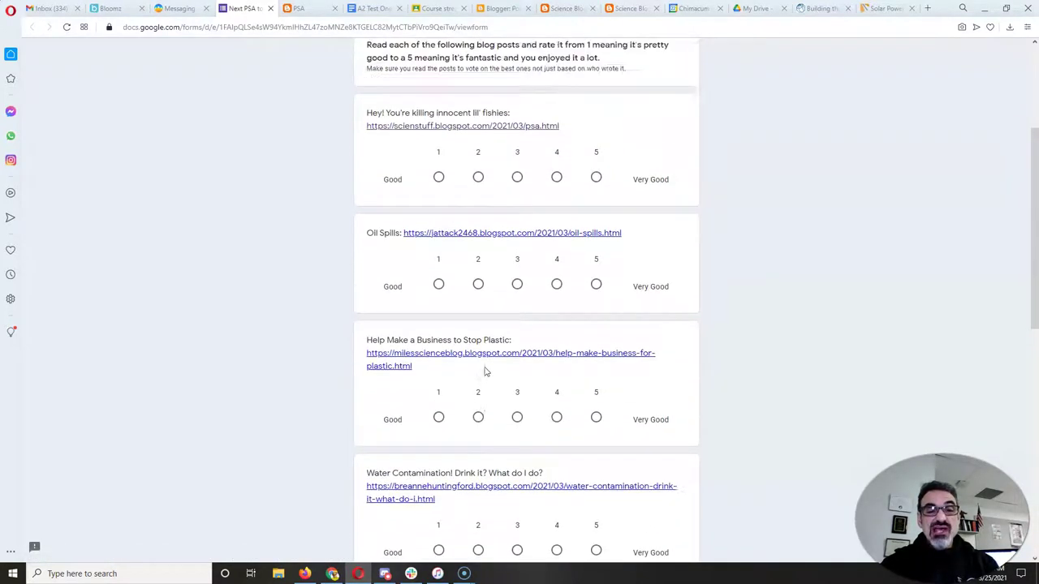
{"action": "scroll", "coordinate": [485, 371], "scroll_direction": "up", "scroll_amount": 2}
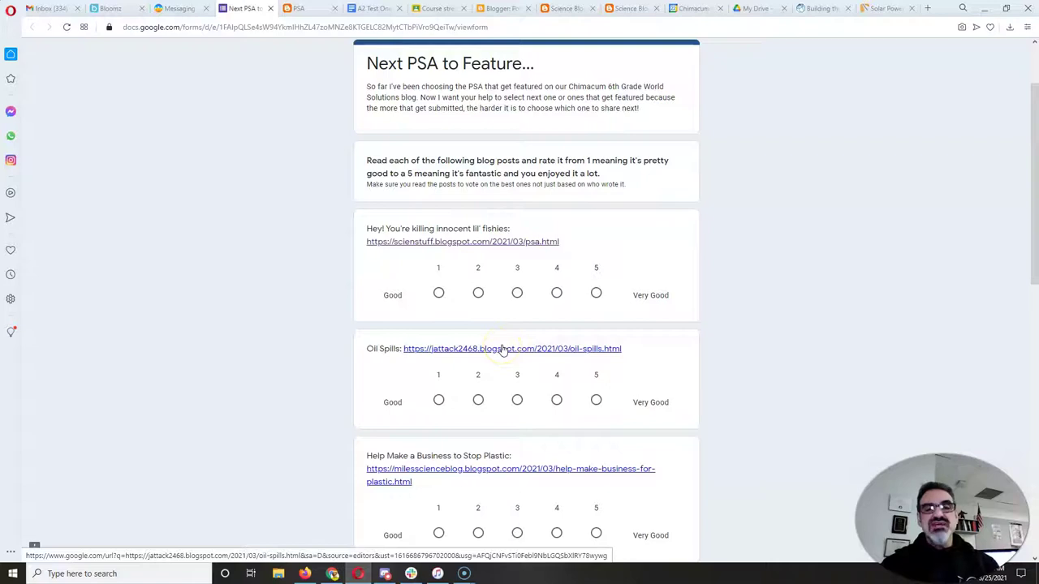
{"action": "left_click", "coordinate": [502, 349]}
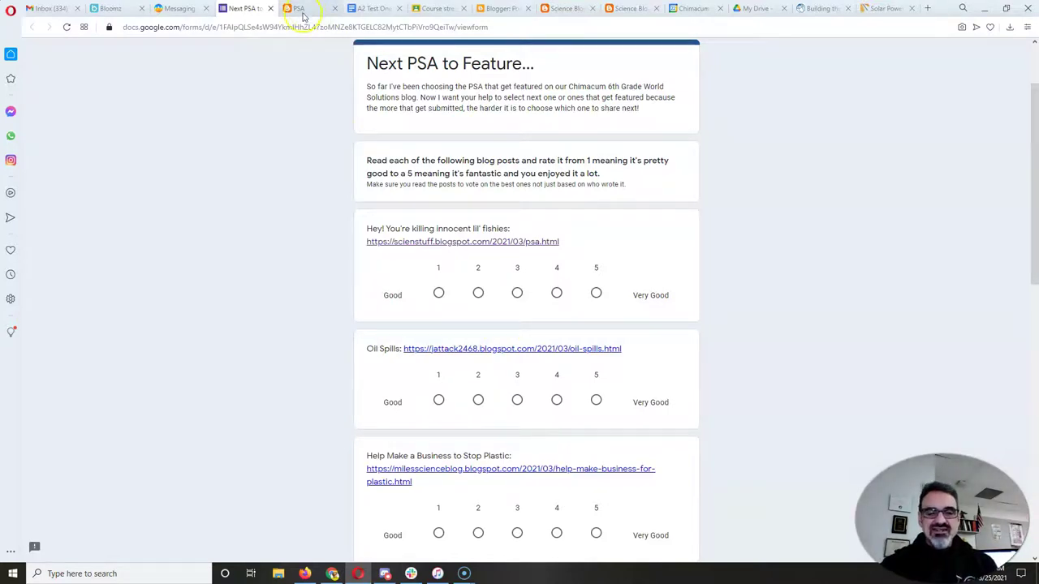
{"action": "scroll", "coordinate": [241, 269], "scroll_direction": "down", "scroll_amount": 6}
{"action": "scroll", "coordinate": [241, 269], "scroll_direction": "down", "scroll_amount": 3}
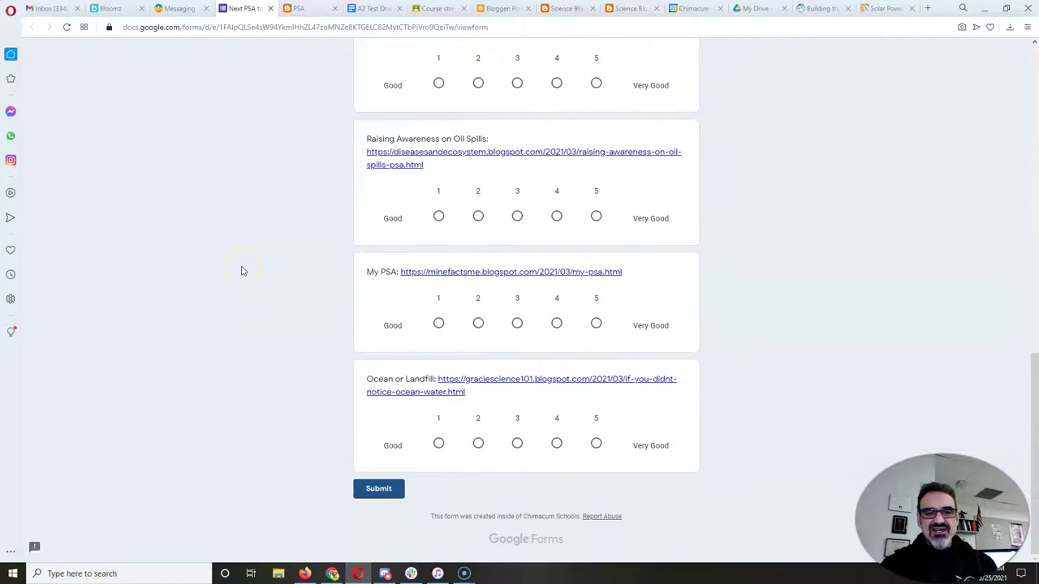
{"action": "scroll", "coordinate": [241, 268], "scroll_direction": "up", "scroll_amount": 7}
{"action": "scroll", "coordinate": [248, 271], "scroll_direction": "up", "scroll_amount": 3}
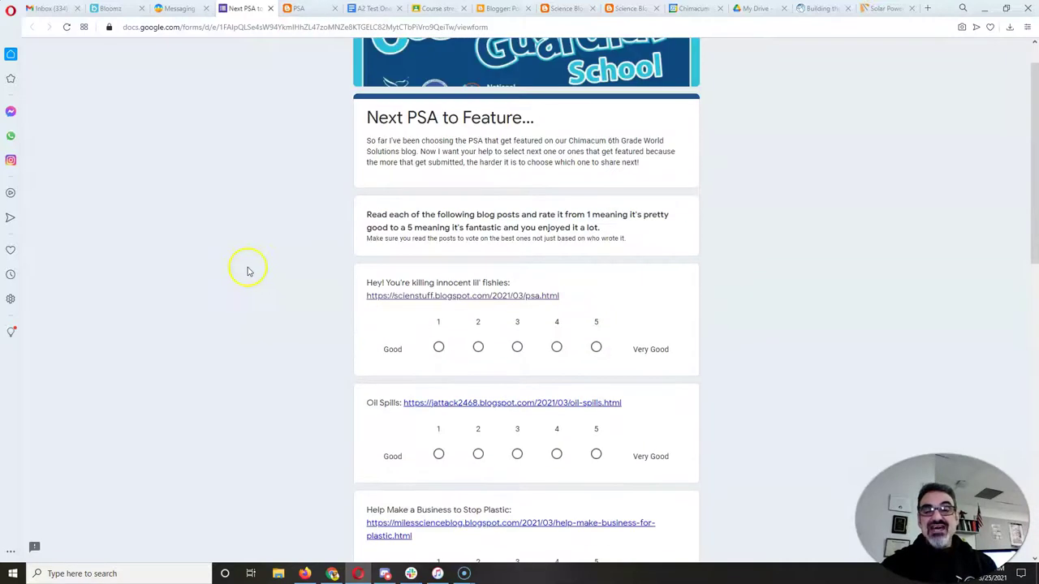
Read through the Oil Spills blog post, then go back to the PSA survey.
{"action": "left_click", "coordinate": [518, 404]}
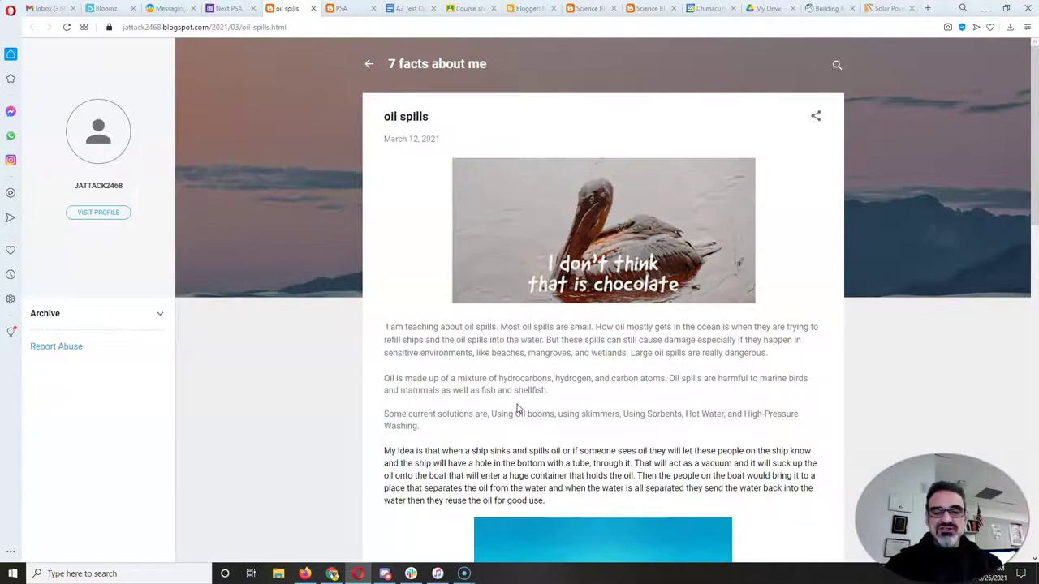
{"action": "scroll", "coordinate": [621, 440], "scroll_direction": "down", "scroll_amount": 3}
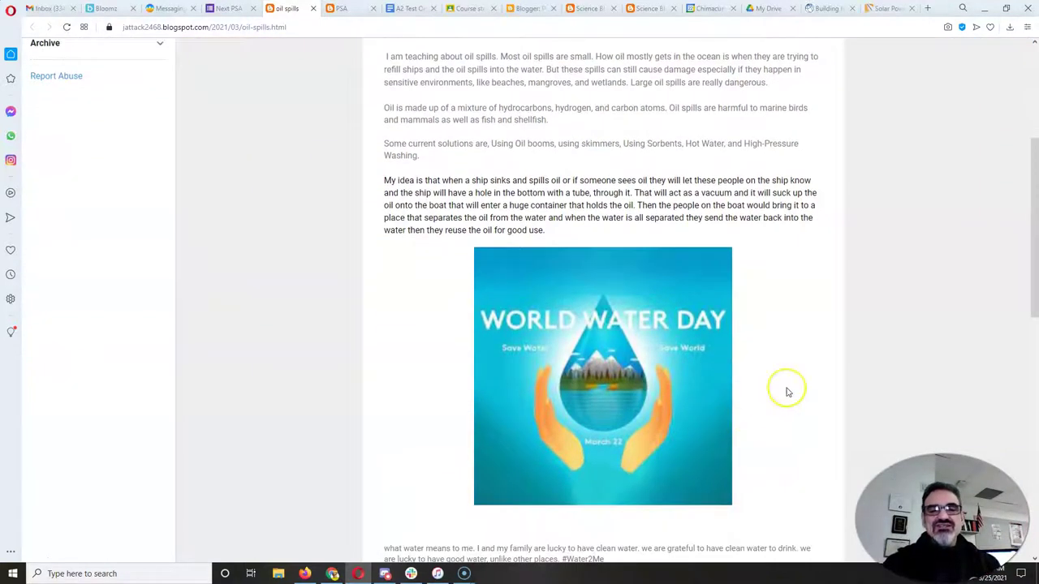
{"action": "scroll", "coordinate": [786, 393], "scroll_direction": "down", "scroll_amount": 3}
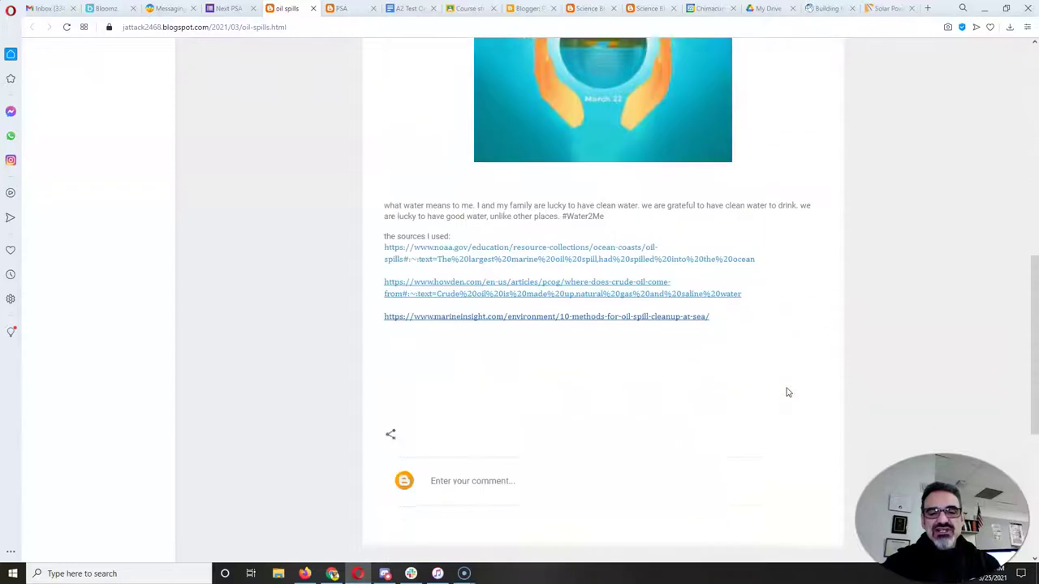
{"action": "scroll", "coordinate": [592, 317], "scroll_direction": "up", "scroll_amount": 6}
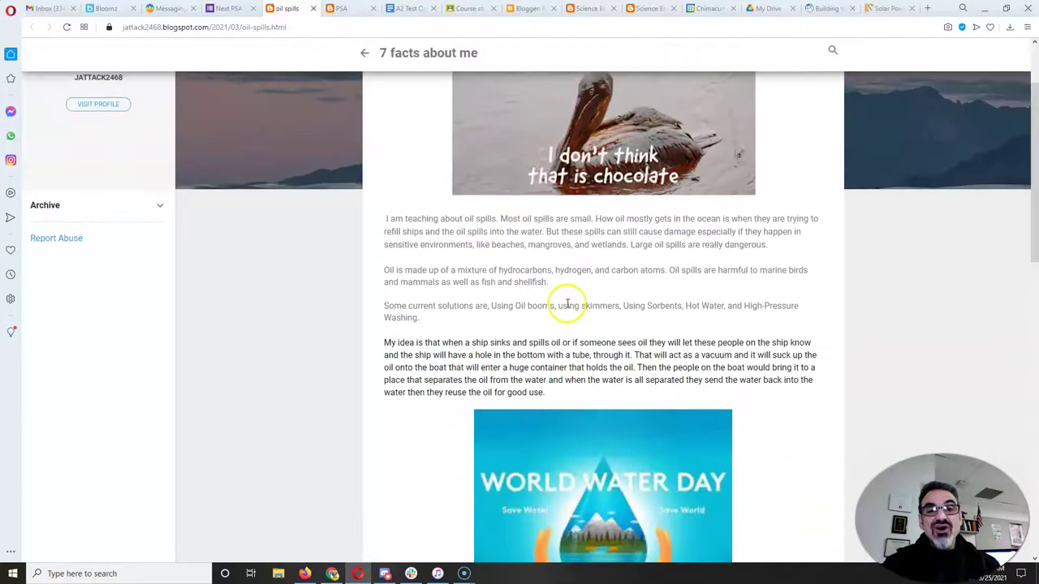
{"action": "scroll", "coordinate": [538, 262], "scroll_direction": "up", "scroll_amount": 2}
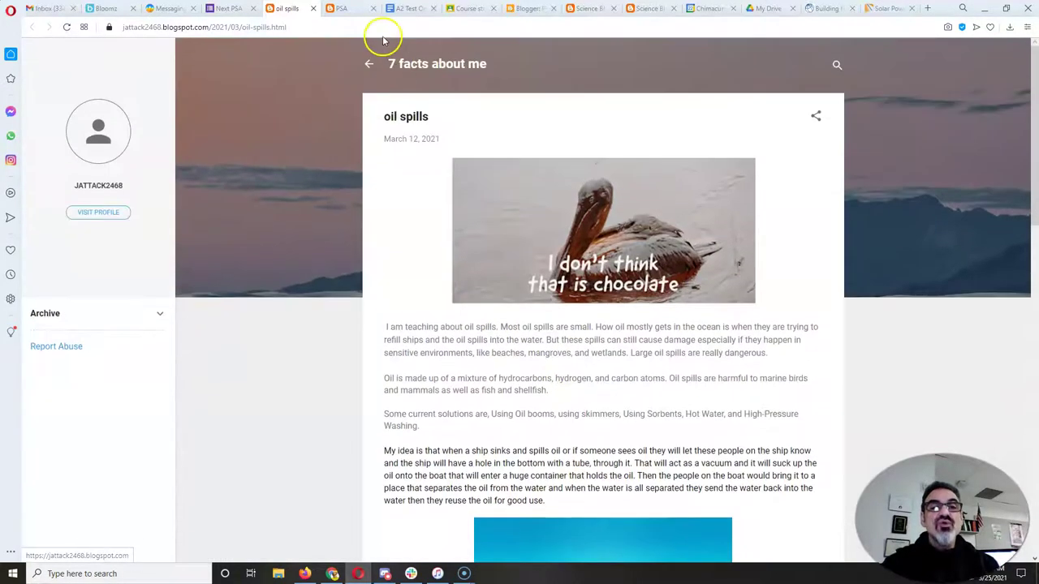
{"action": "left_click", "coordinate": [242, 8]}
Read the 'Help make a business for plastic' post, then return to the rating form.
{"action": "scroll", "coordinate": [536, 471], "scroll_direction": "down", "scroll_amount": 3}
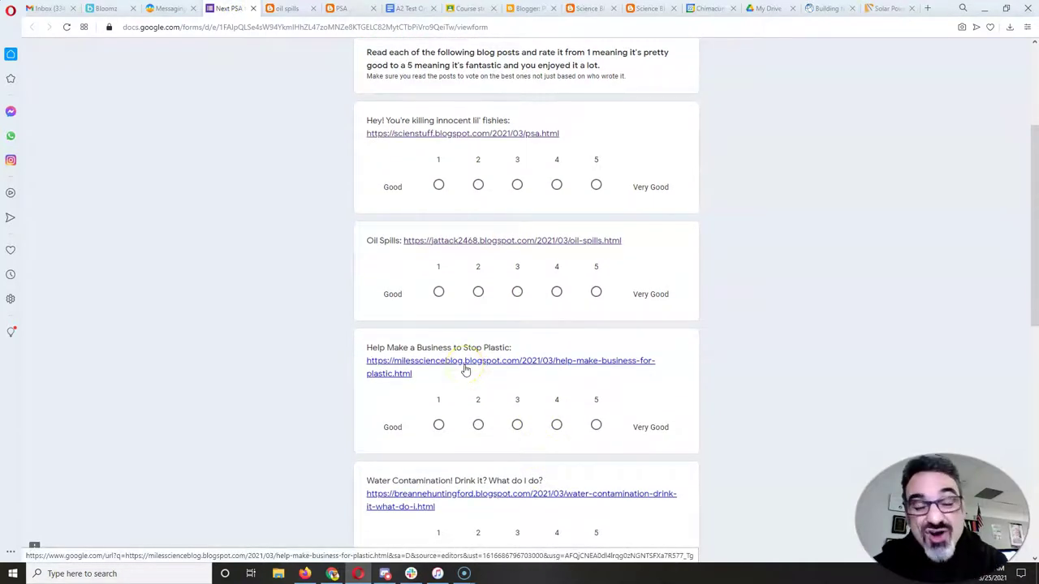
{"action": "left_click", "coordinate": [465, 367]}
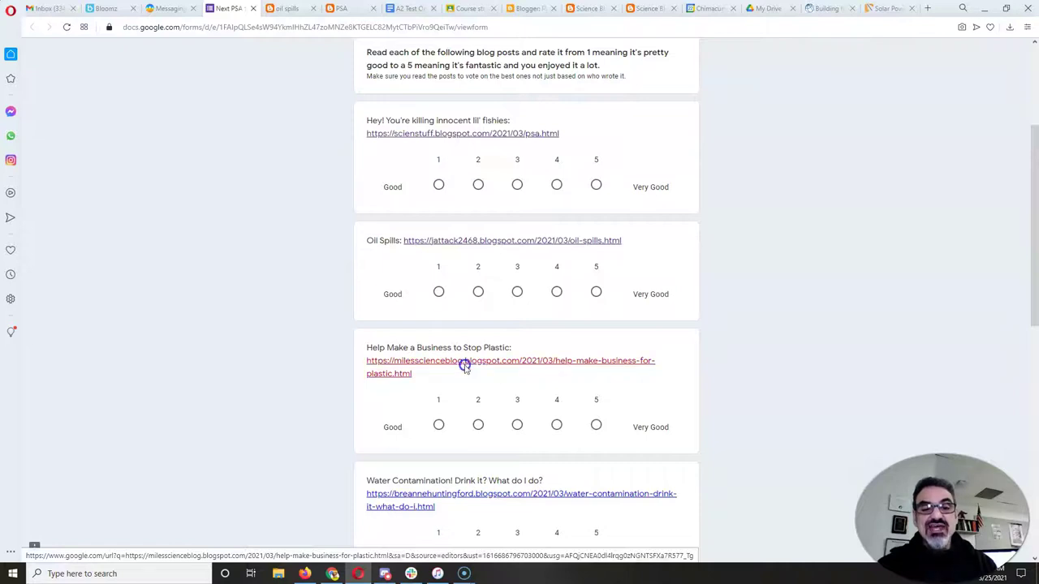
{"action": "scroll", "coordinate": [460, 334], "scroll_direction": "down", "scroll_amount": 4}
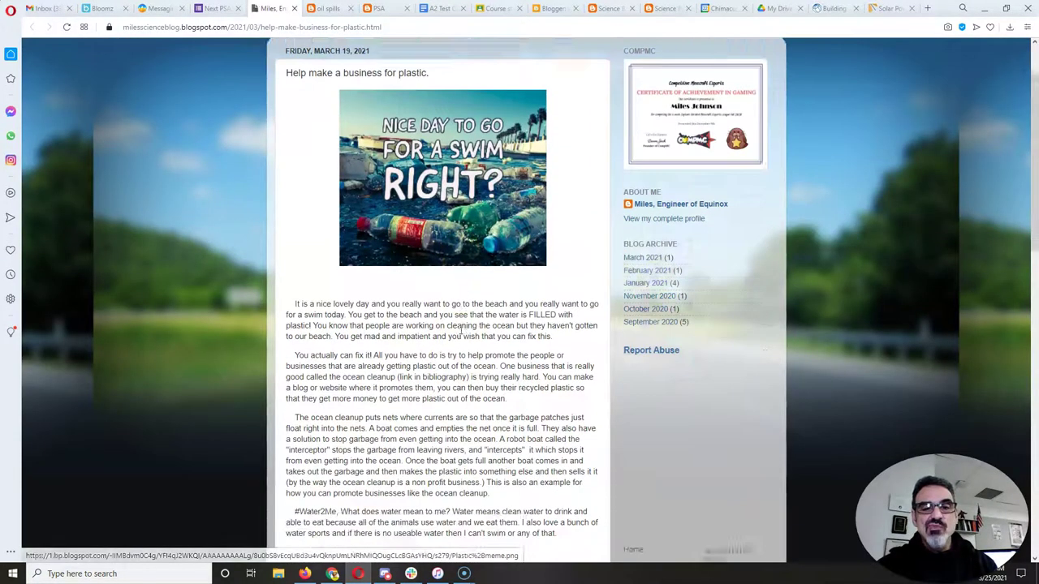
{"action": "scroll", "coordinate": [457, 327], "scroll_direction": "down", "scroll_amount": 2}
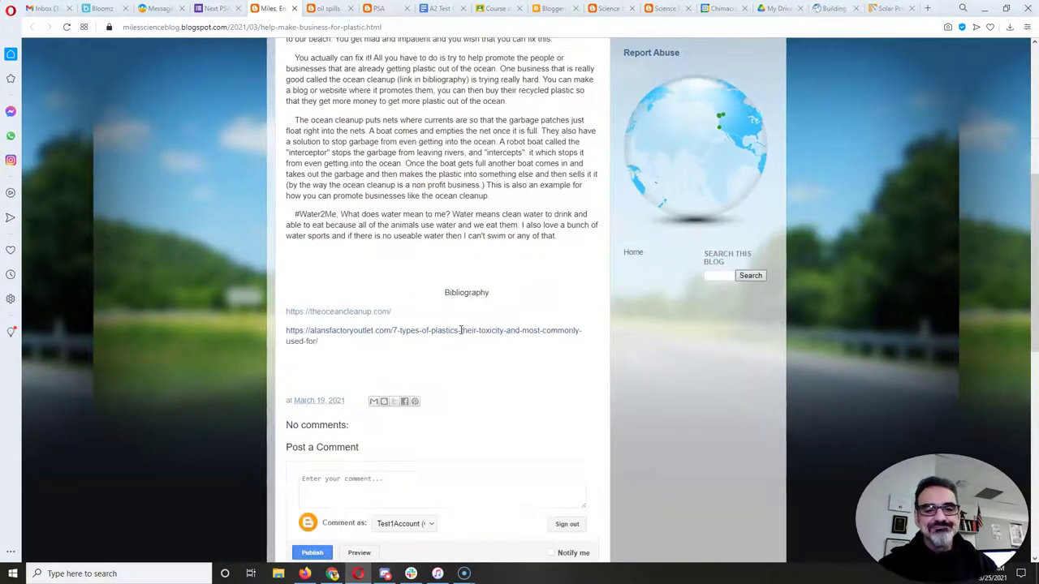
{"action": "scroll", "coordinate": [457, 327], "scroll_direction": "up", "scroll_amount": 2}
{"action": "left_click", "coordinate": [460, 328]}
{"action": "scroll", "coordinate": [454, 301], "scroll_direction": "up", "scroll_amount": 2}
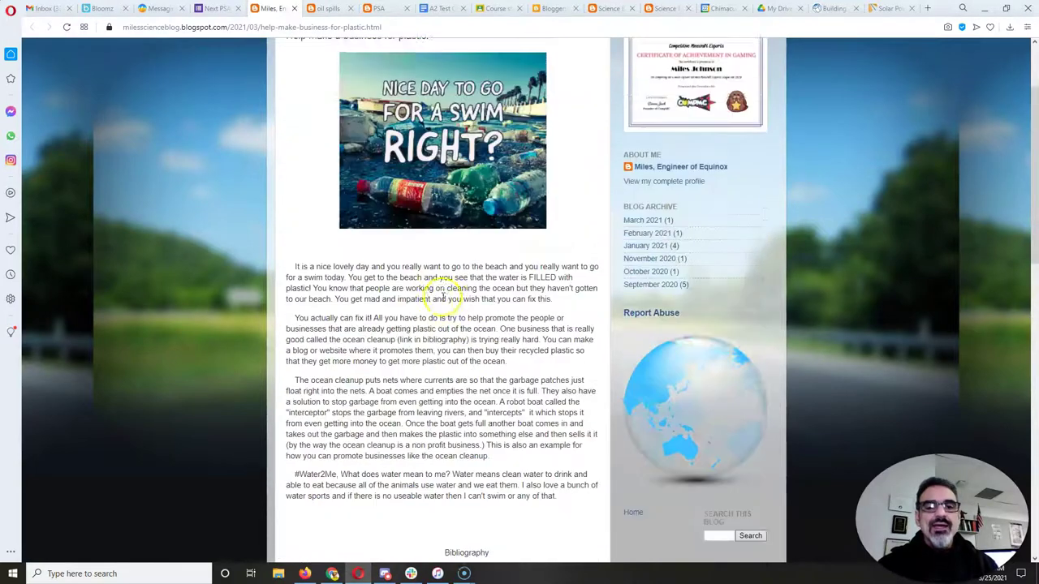
{"action": "scroll", "coordinate": [426, 288], "scroll_direction": "down", "scroll_amount": 5}
{"action": "scroll", "coordinate": [420, 298], "scroll_direction": "up", "scroll_amount": 15}
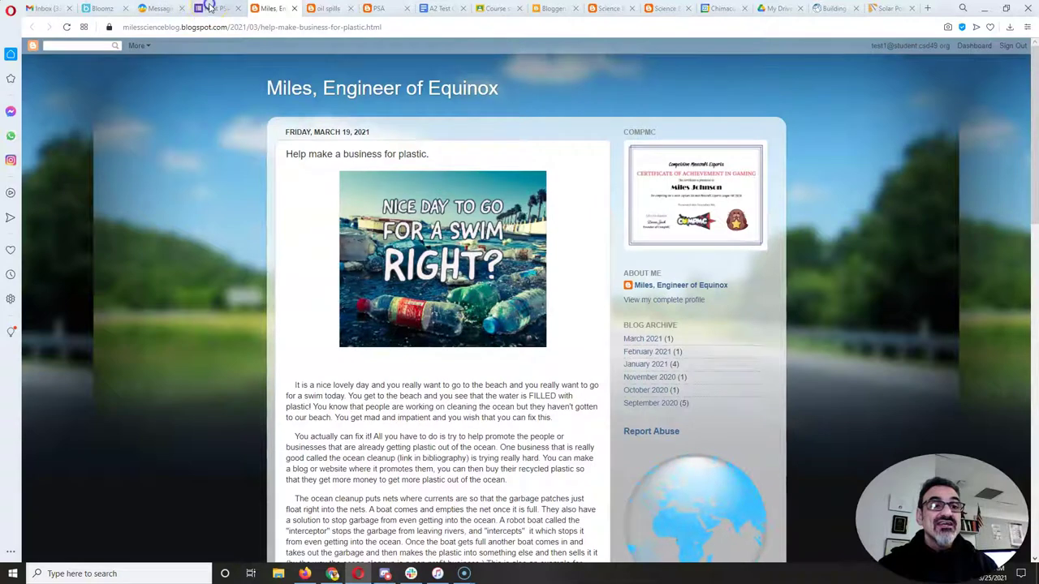
{"action": "left_click", "coordinate": [209, 8]}
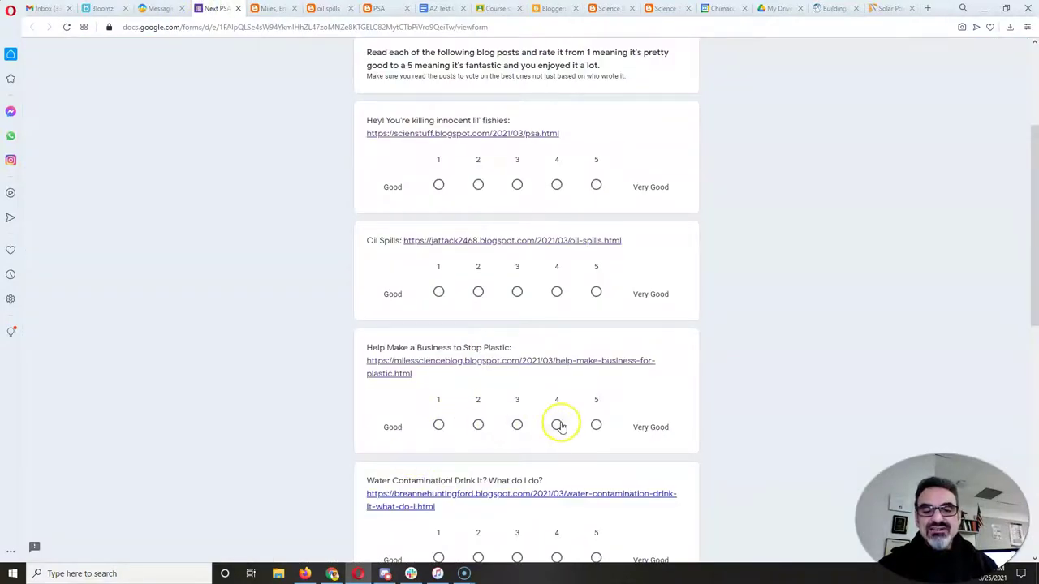
{"action": "scroll", "coordinate": [558, 426], "scroll_direction": "down", "scroll_amount": 3}
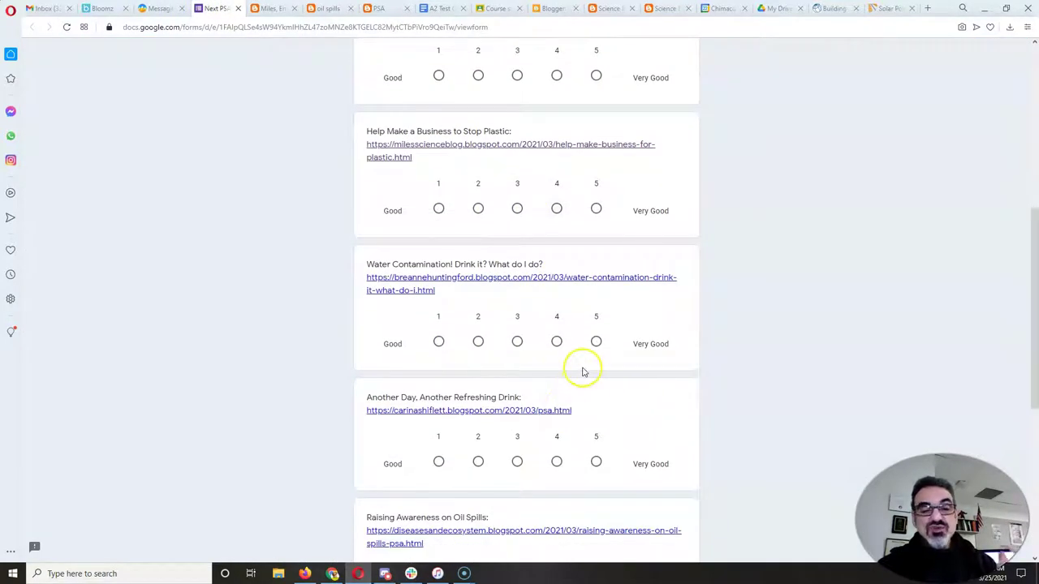
{"action": "scroll", "coordinate": [590, 360], "scroll_direction": "down", "scroll_amount": 3}
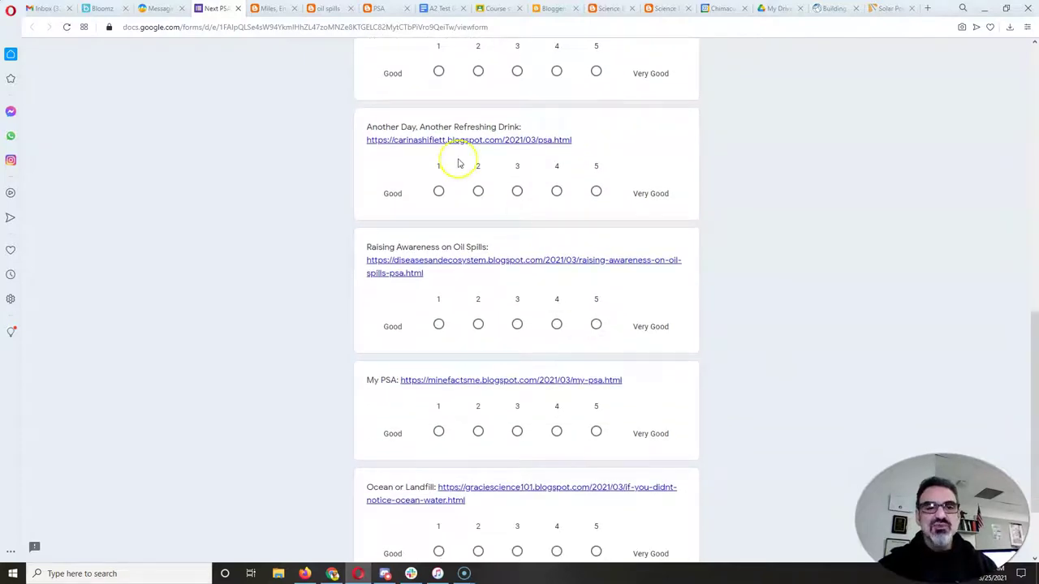
{"action": "scroll", "coordinate": [386, 140], "scroll_direction": "up", "scroll_amount": 1}
{"action": "scroll", "coordinate": [386, 140], "scroll_direction": "up", "scroll_amount": 2}
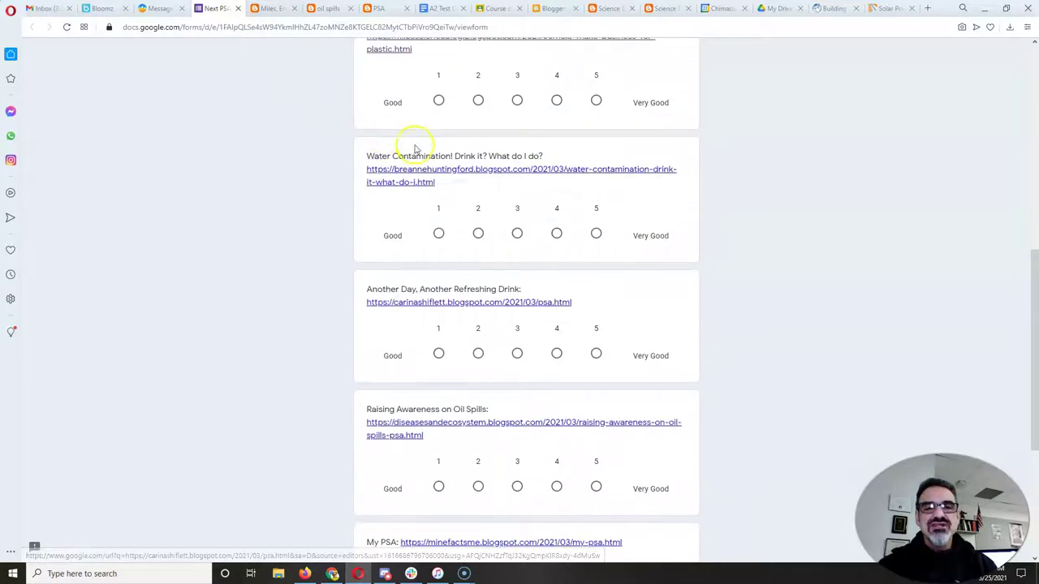
{"action": "scroll", "coordinate": [454, 174], "scroll_direction": "up", "scroll_amount": 2}
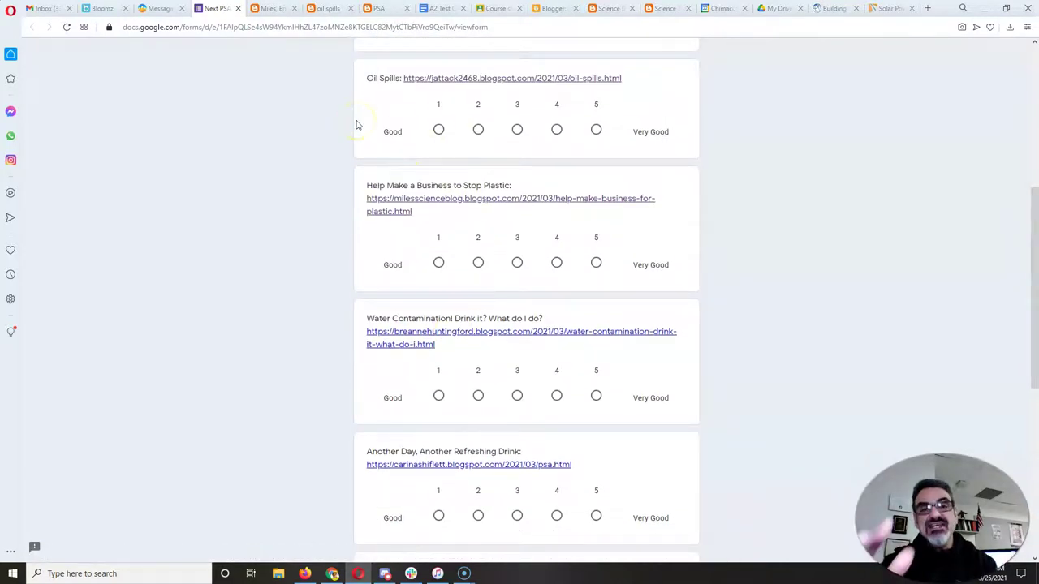
{"action": "scroll", "coordinate": [357, 124], "scroll_direction": "down", "scroll_amount": 5}
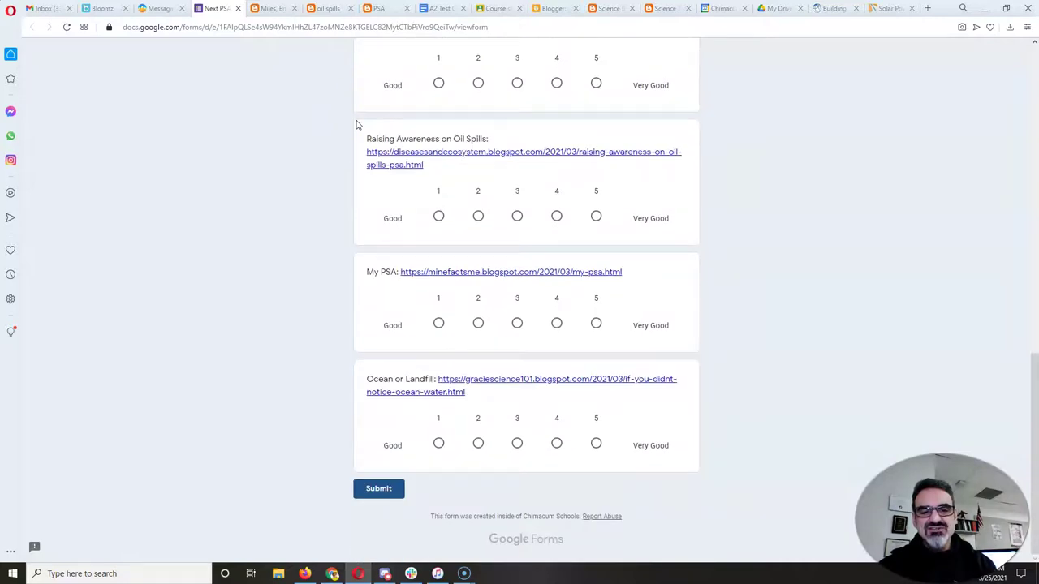
{"action": "scroll", "coordinate": [272, 195], "scroll_direction": "up", "scroll_amount": 6}
{"action": "scroll", "coordinate": [273, 194], "scroll_direction": "down", "scroll_amount": 5}
{"action": "scroll", "coordinate": [273, 194], "scroll_direction": "down", "scroll_amount": 1}
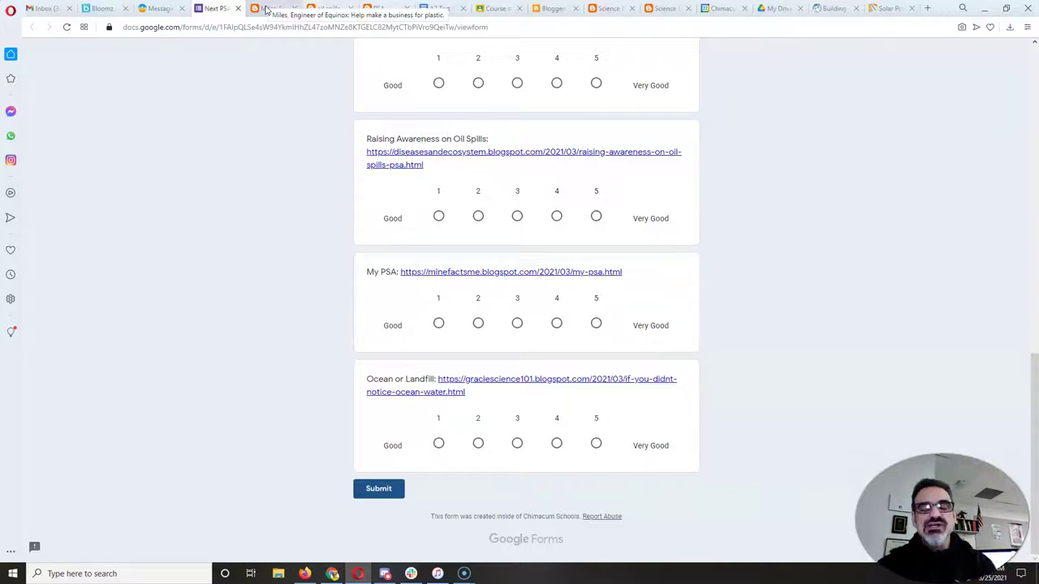
{"action": "left_click", "coordinate": [272, 197]}
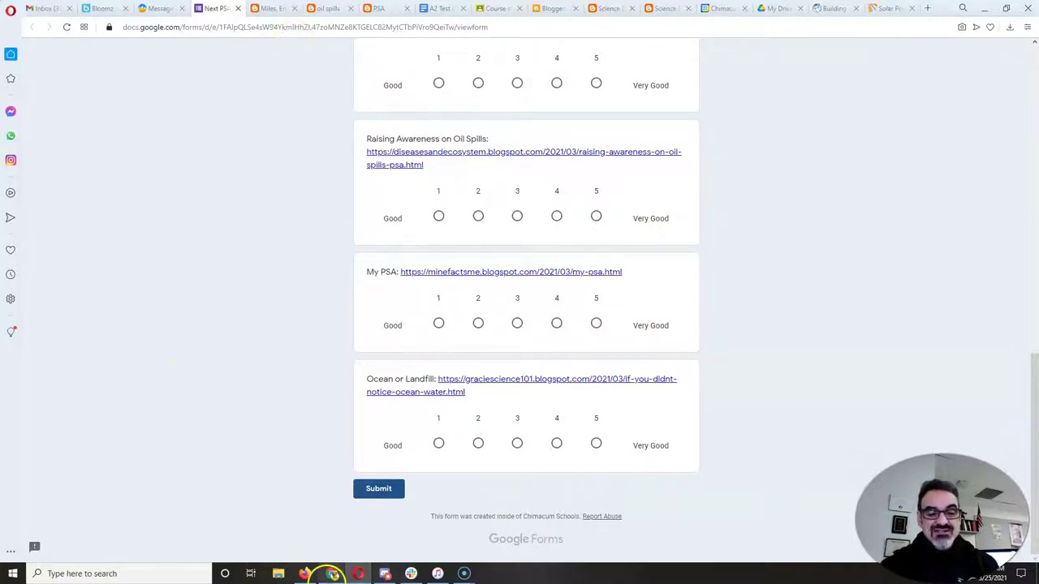
{"action": "mouse_move", "coordinate": [331, 575]}
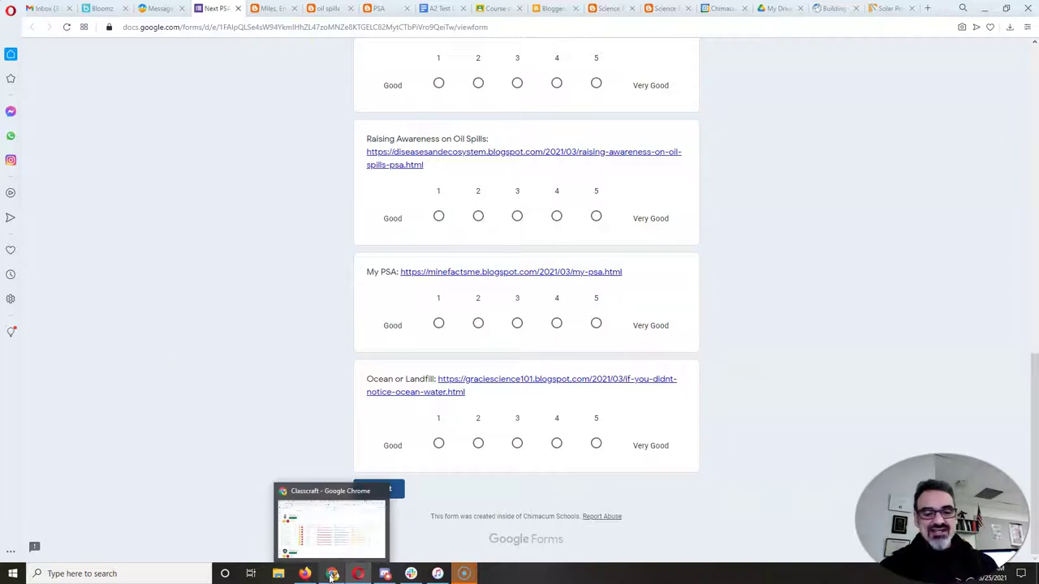
Review both teams' rosters on the Classcraft Teams dashboard, then open Class Tools.
{"action": "left_click", "coordinate": [331, 575]}
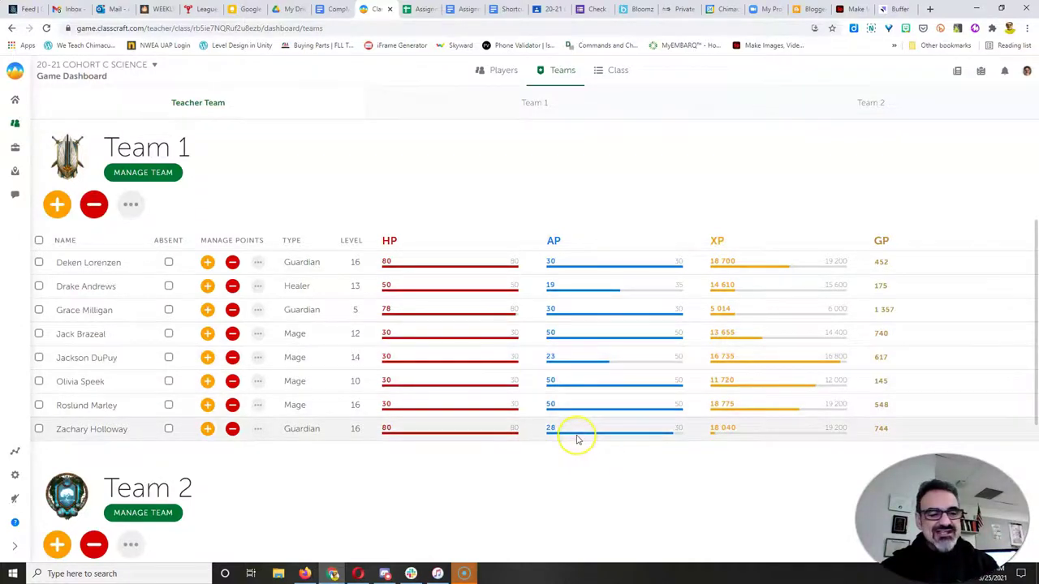
{"action": "scroll", "coordinate": [577, 436], "scroll_direction": "down", "scroll_amount": 4}
{"action": "left_click", "coordinate": [513, 490]}
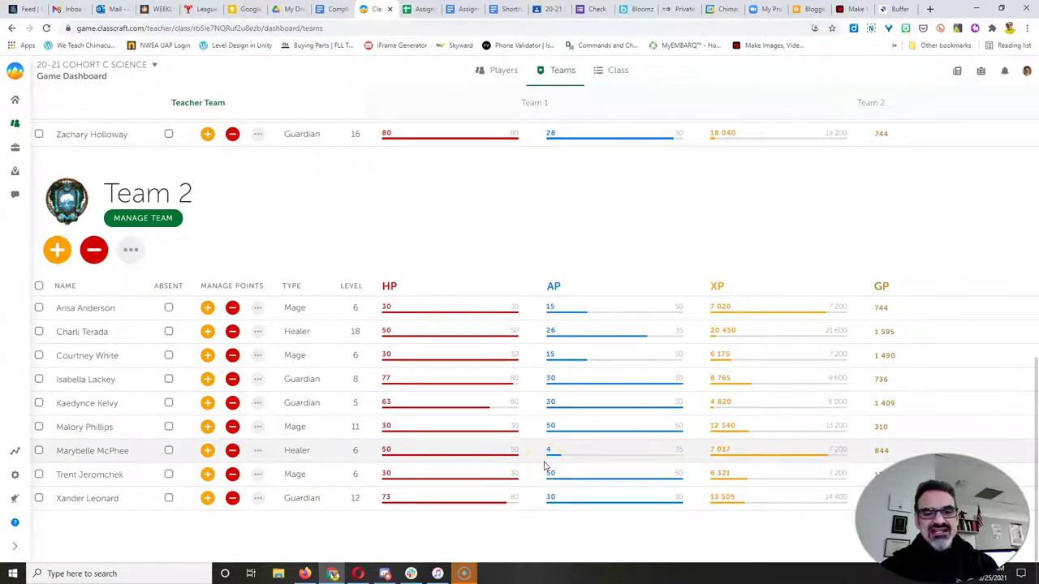
{"action": "left_click", "coordinate": [441, 403]}
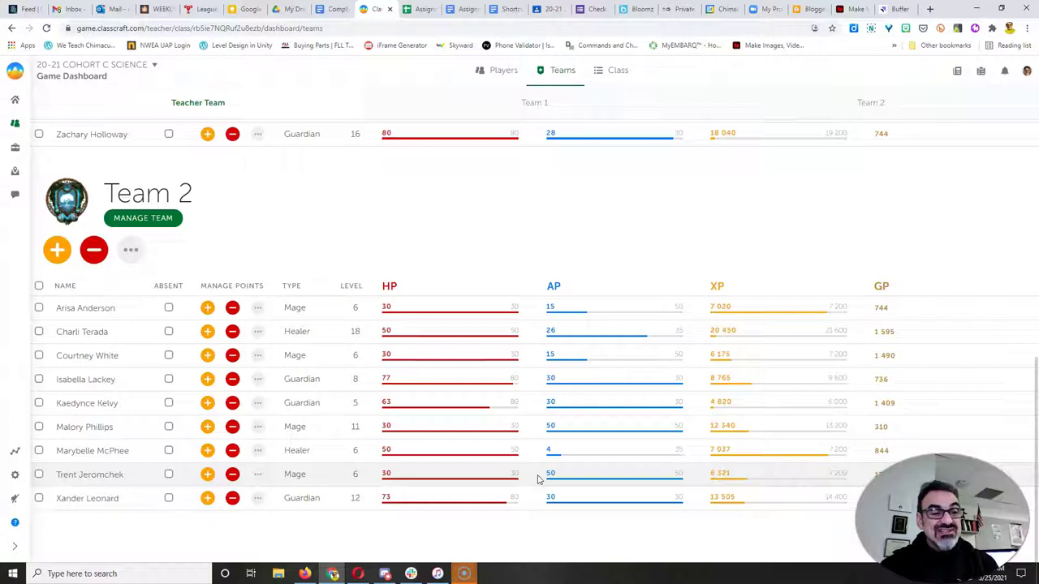
{"action": "left_click", "coordinate": [473, 452]}
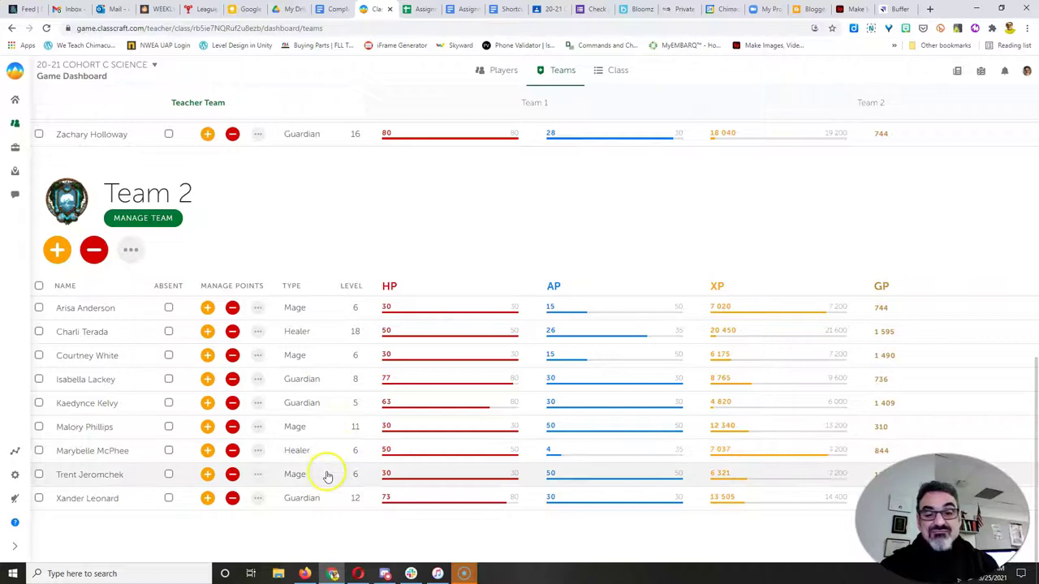
{"action": "left_click", "coordinate": [14, 146]}
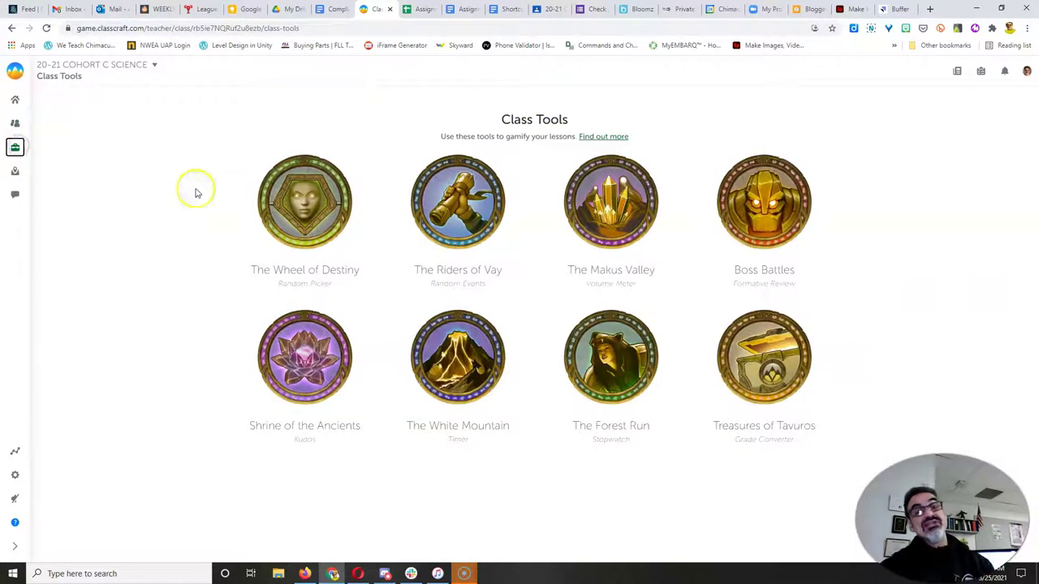
Start The Riders of Vay, reveal the Jackie Chan's Trials event, and pick a random player.
{"action": "left_click", "coordinate": [476, 213]}
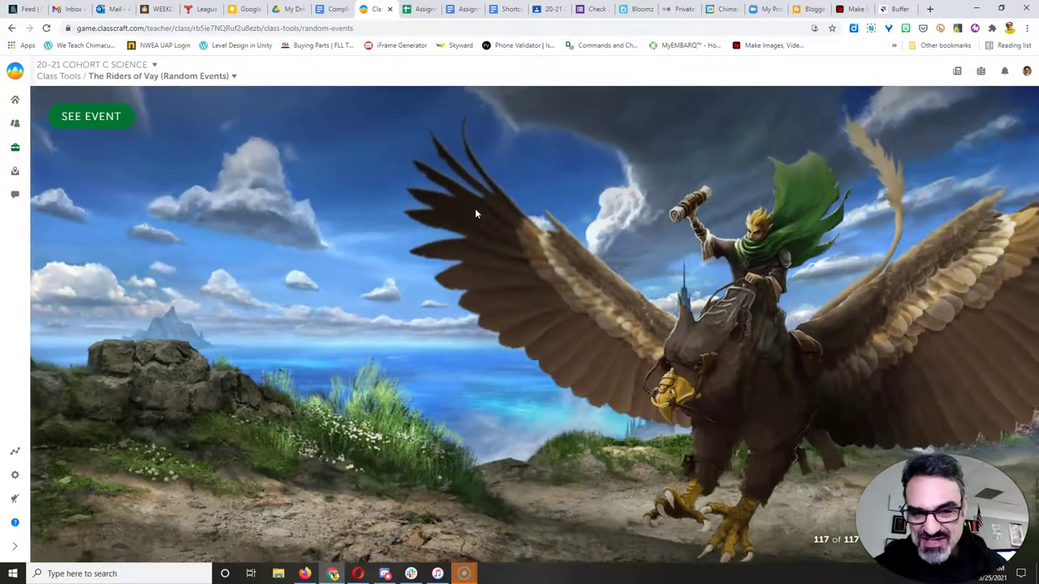
{"action": "left_click", "coordinate": [64, 121]}
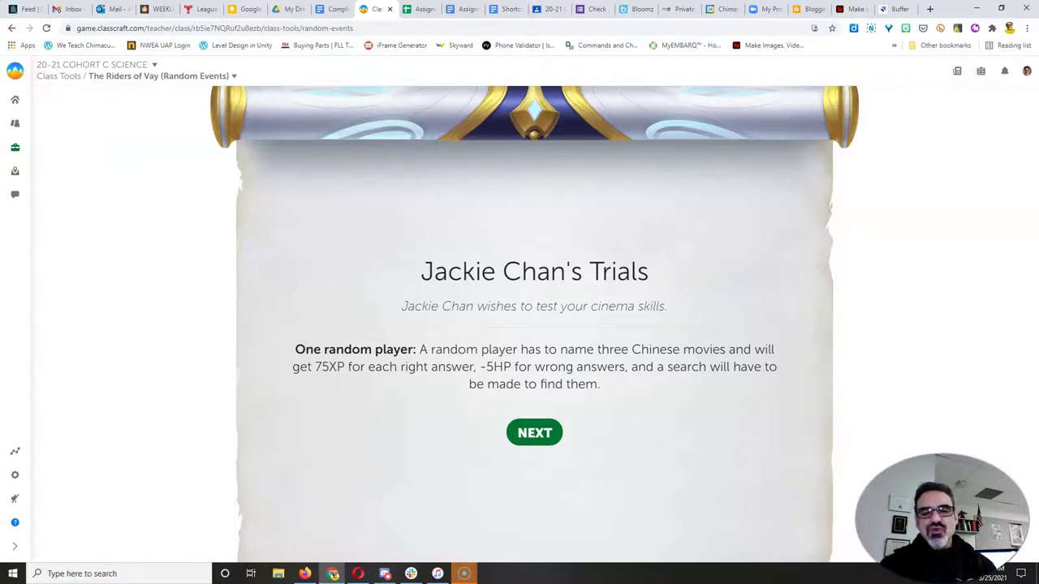
{"action": "left_click", "coordinate": [532, 434]}
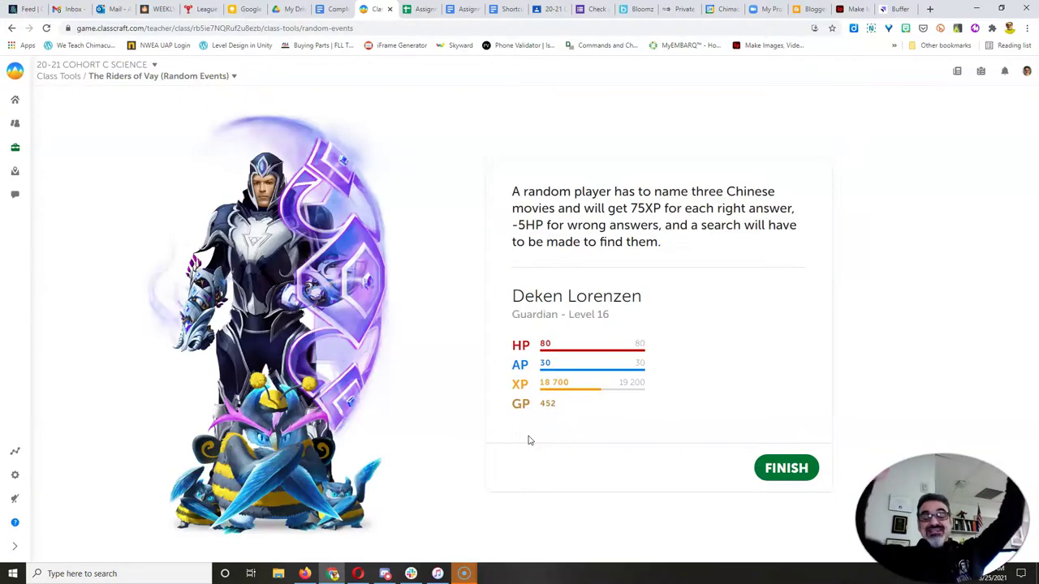